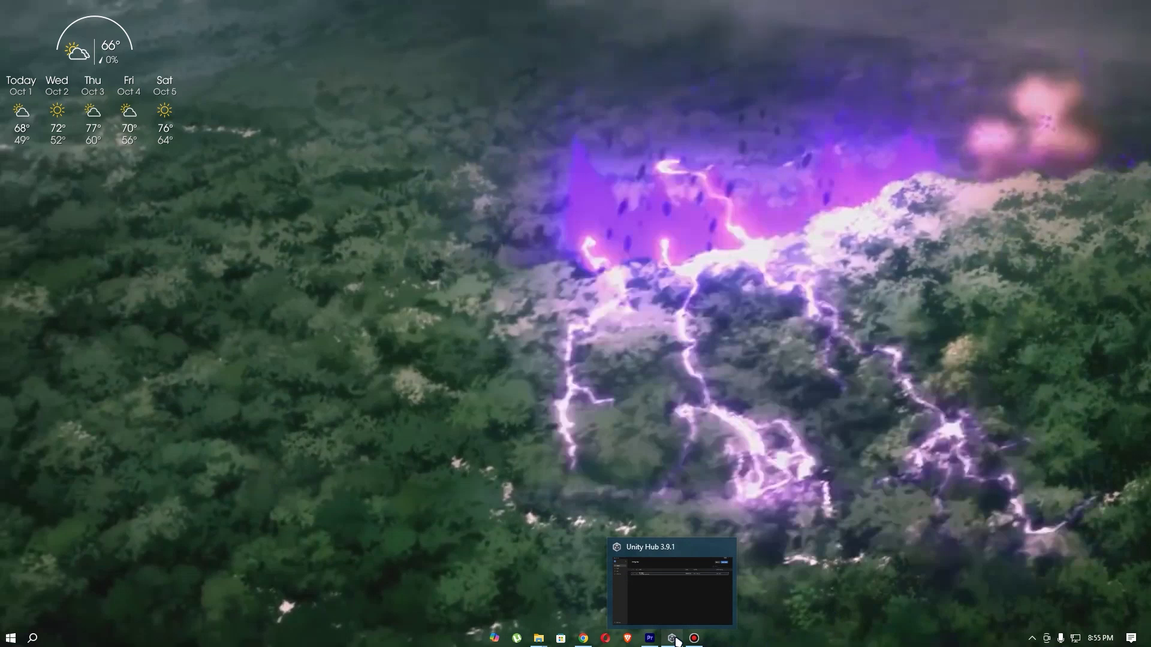
# Bring Unity Hub forward and open the context menu for My project
pyautogui.click(676, 640)
pyautogui.rightClick(930, 156)
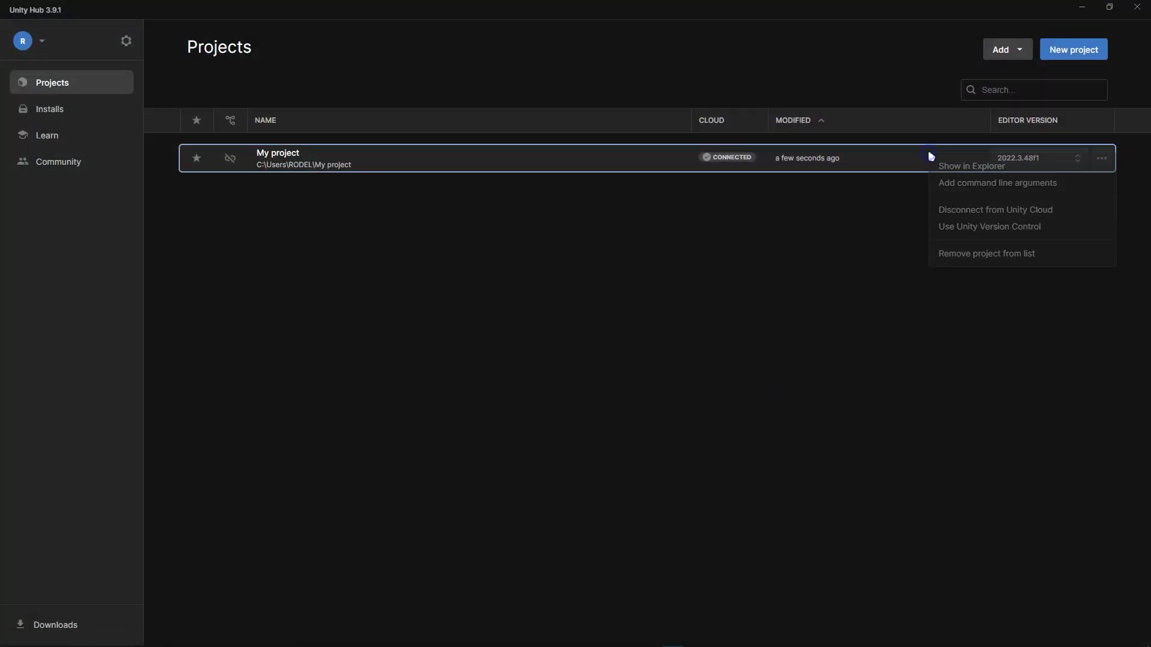
# Set up Unity Version Control for My project, keeping the Asia East - Taiwan server
pyautogui.click(973, 227)
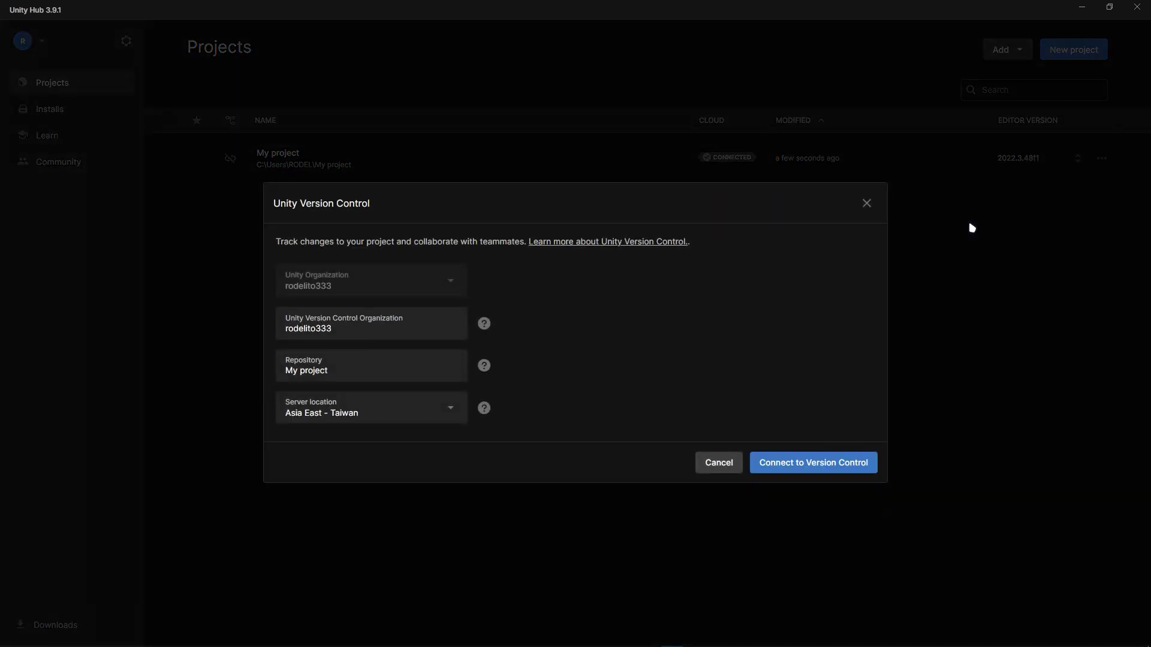
pyautogui.click(408, 404)
pyautogui.click(652, 416)
pyautogui.click(847, 468)
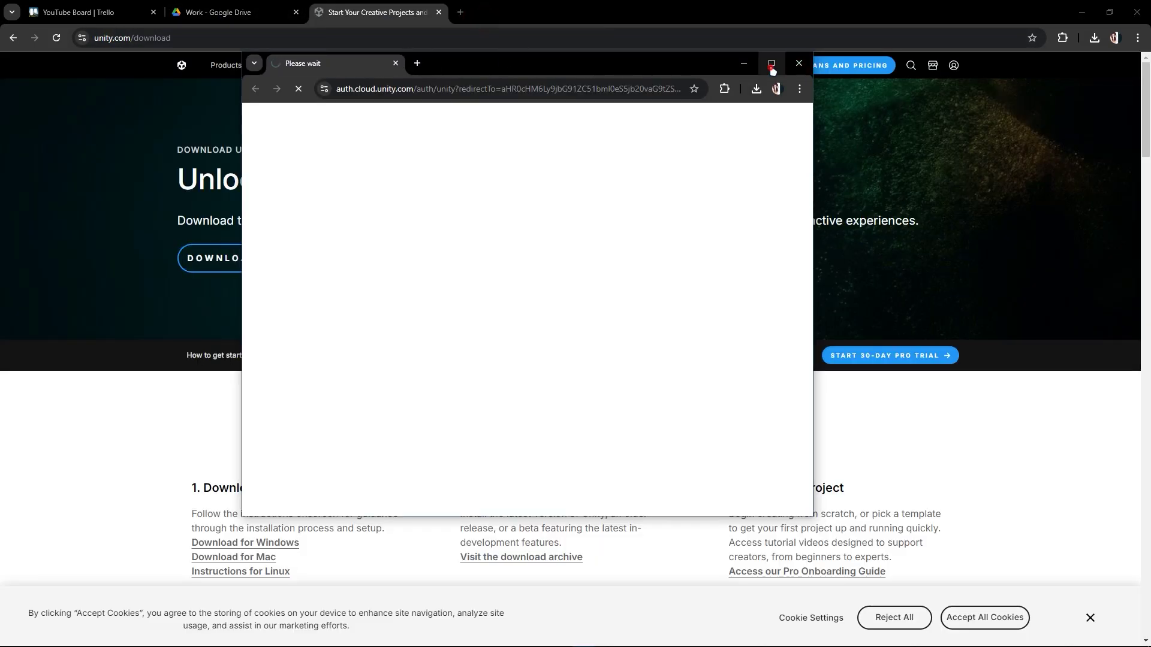
# Maximize the Unity Cloud sign-in browser window
pyautogui.click(772, 63)
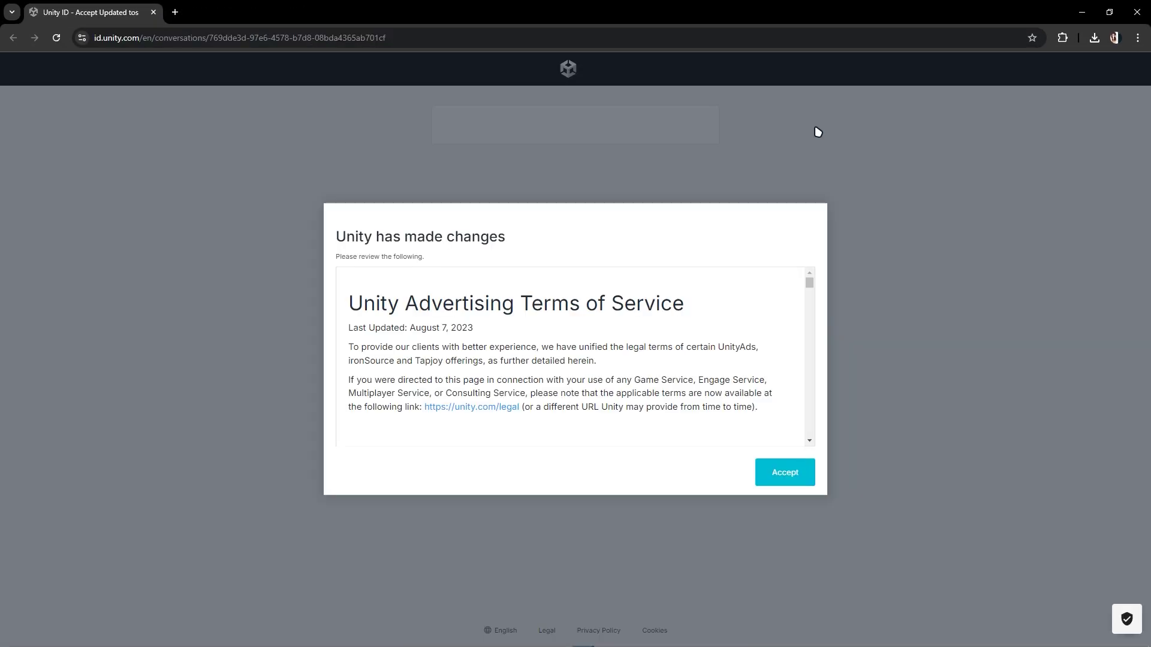
# Accept the updated Unity Advertising Terms of Service
pyautogui.click(780, 473)
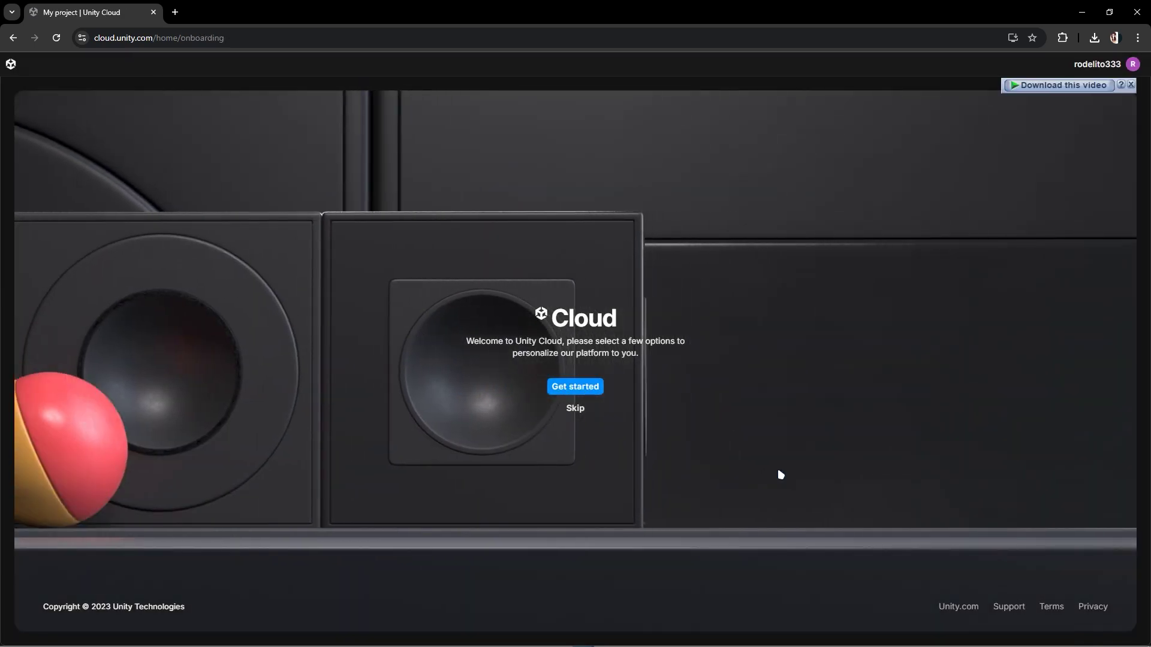
# Skip the Unity Cloud onboarding questions and dismiss the welcome tour
pyautogui.click(583, 406)
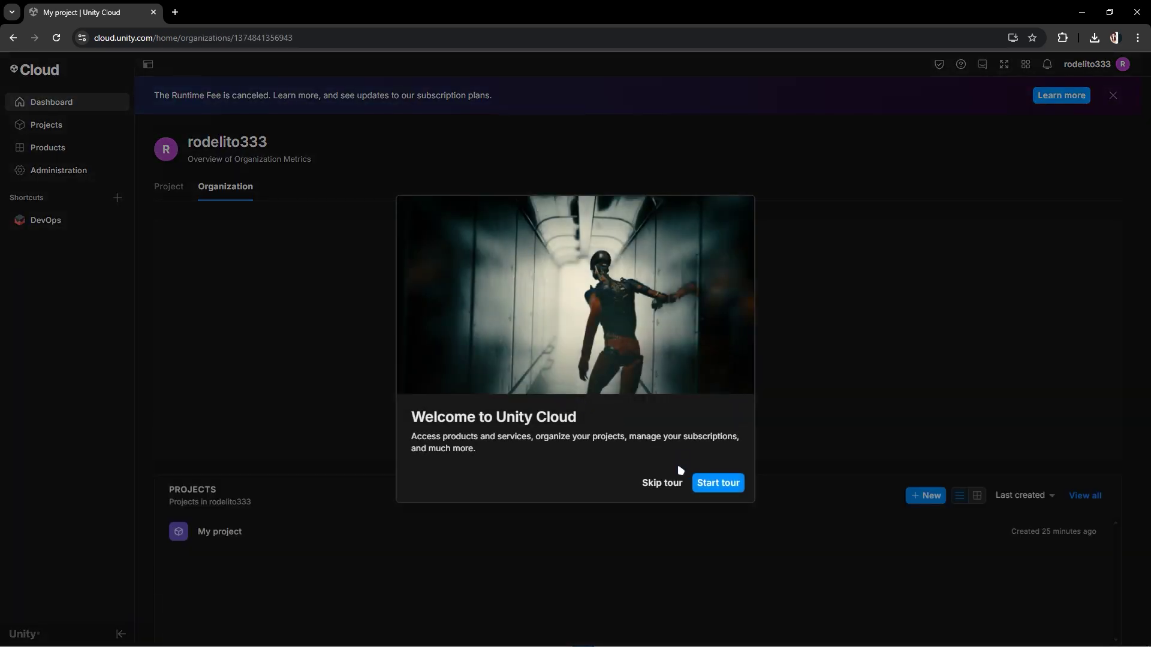
pyautogui.click(670, 486)
pyautogui.scroll(-1, 685, 460)
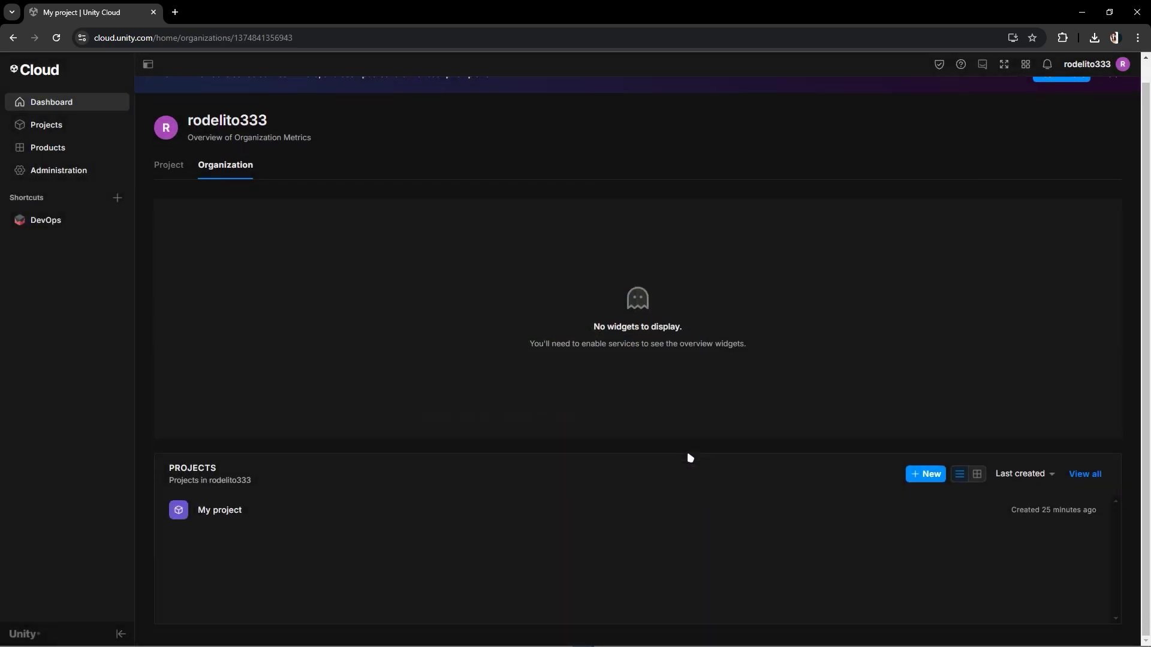
pyautogui.scroll(1, 655, 311)
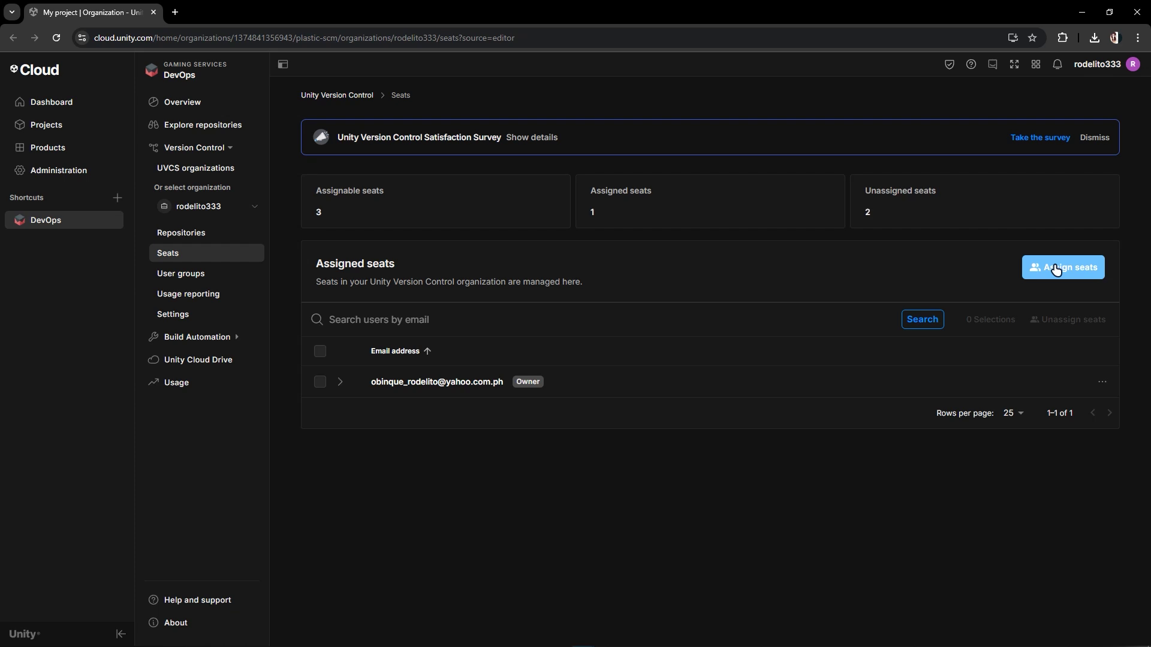
# View the Assign seats email form, cancel it, and go back to Unity Editor
pyautogui.click(1056, 269)
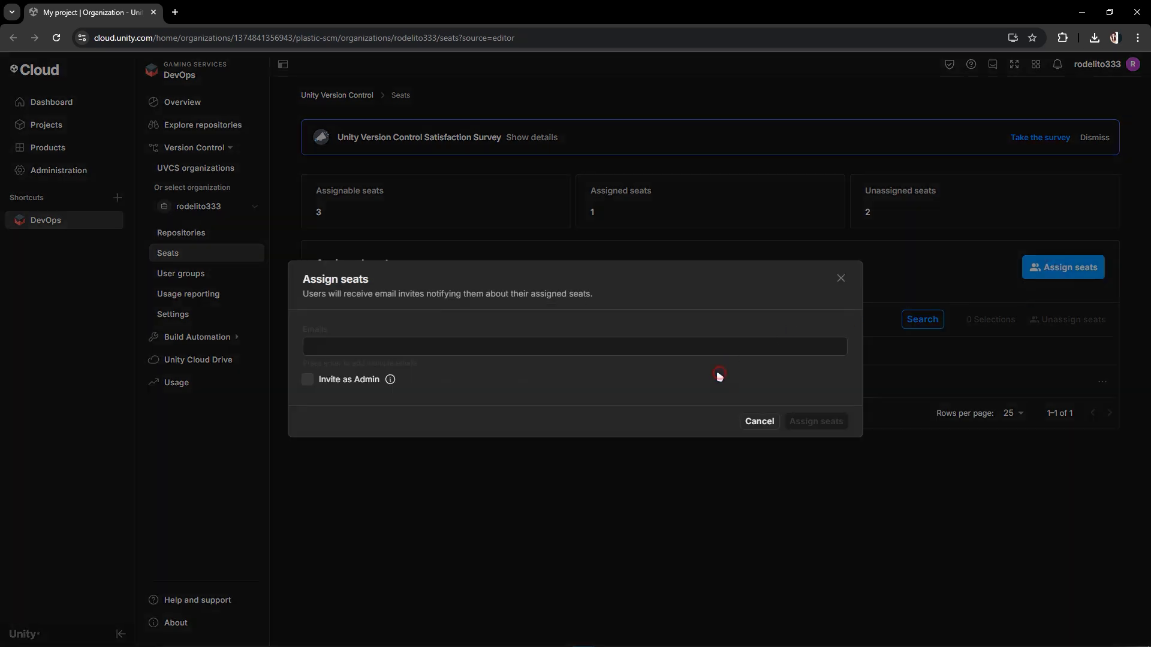
pyautogui.click(653, 348)
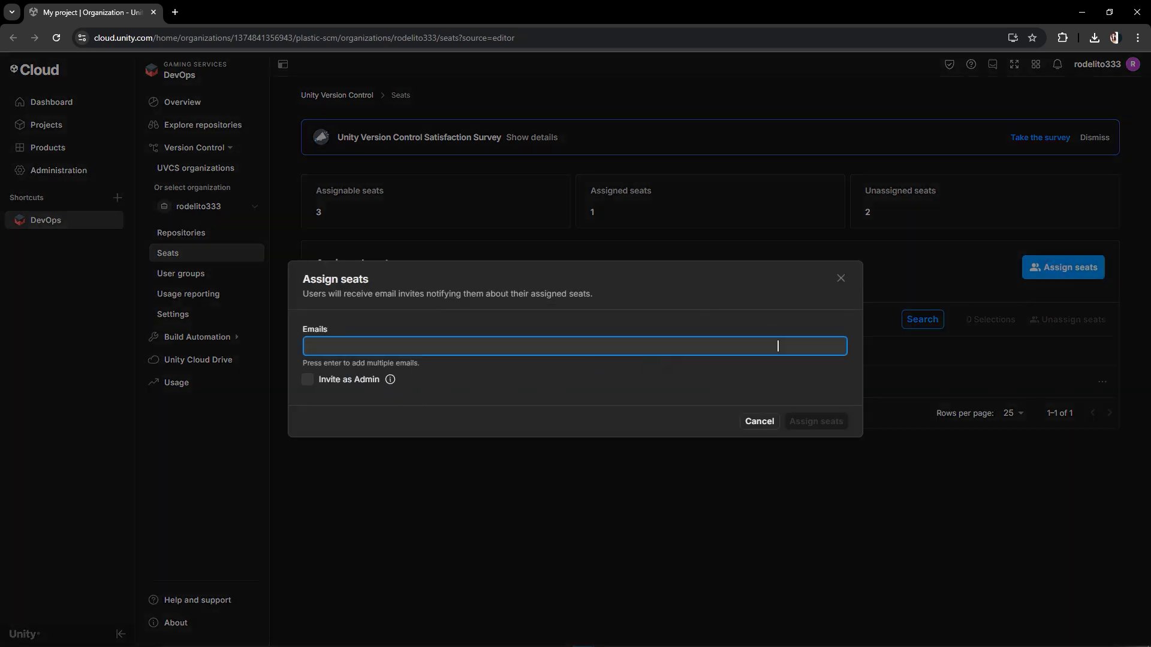
pyautogui.click(769, 420)
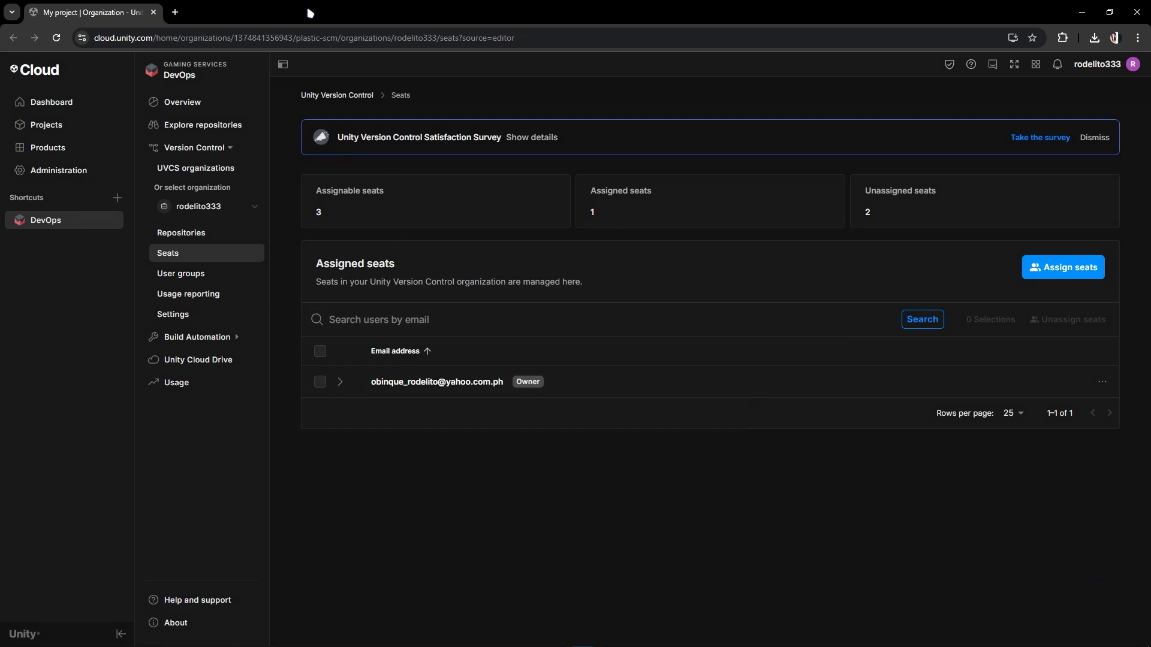
pyautogui.click(1081, 12)
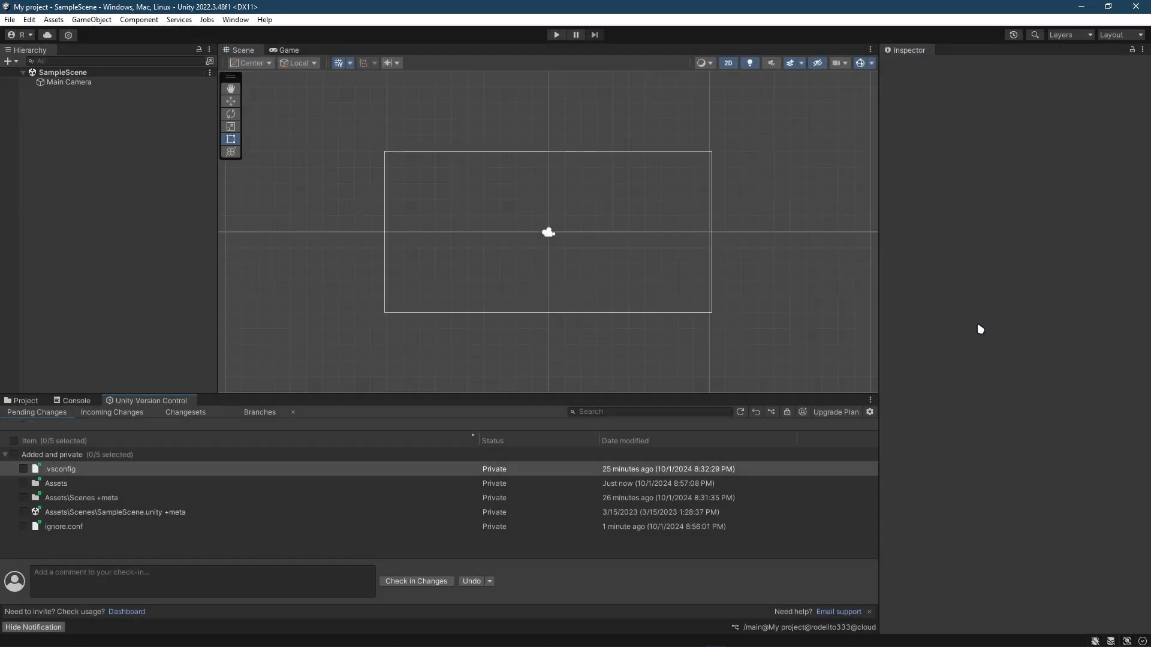